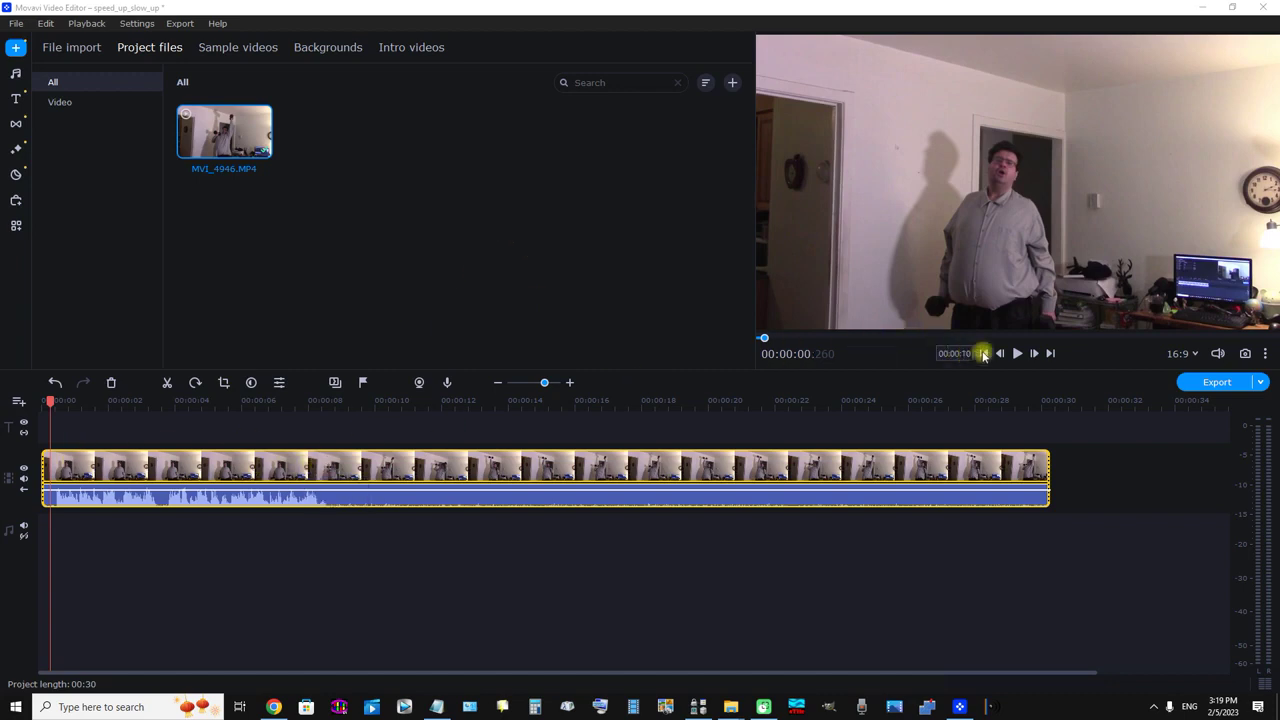
Step: Preview the original clip, then set its Clip properties speed to 500%
click(1017, 354)
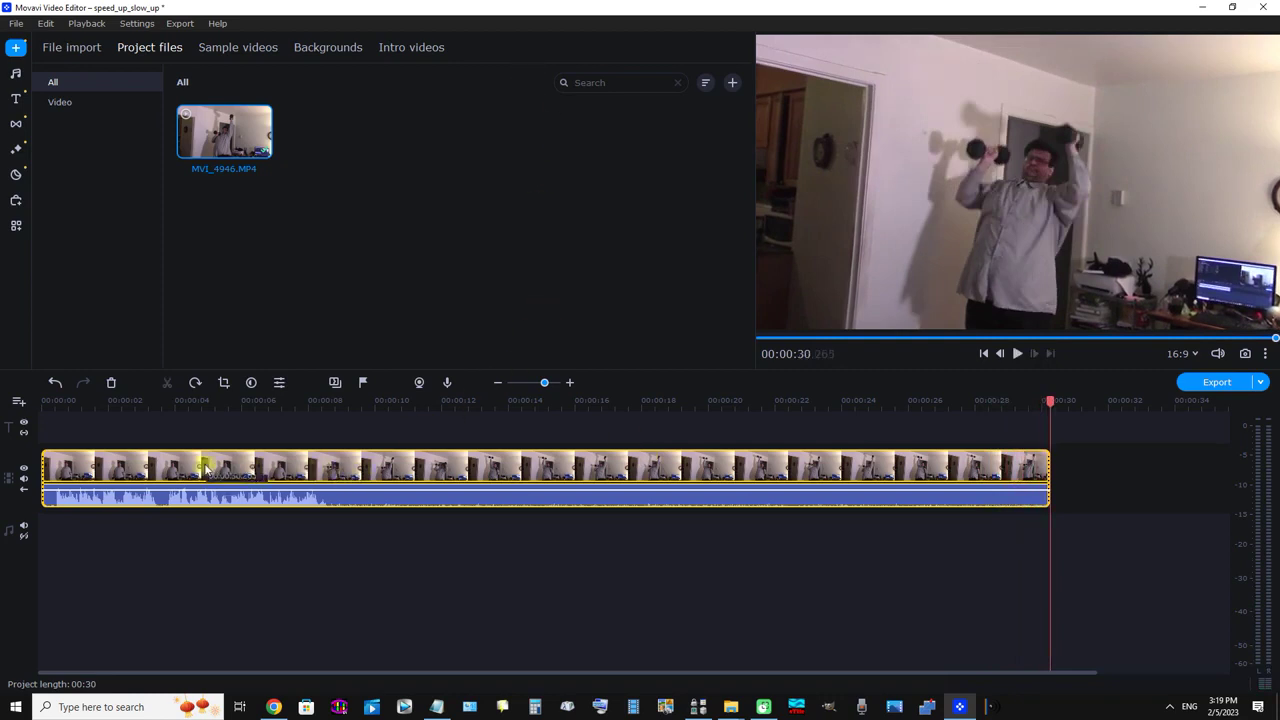
click(57, 470)
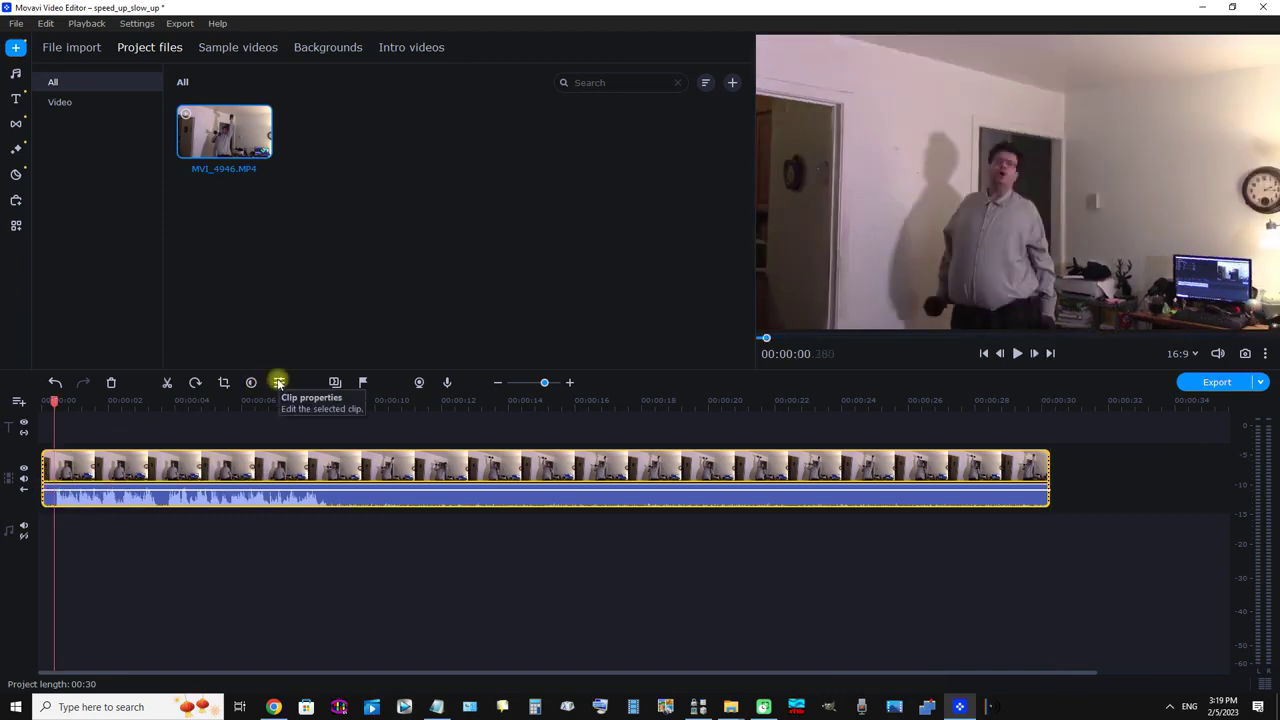
click(279, 383)
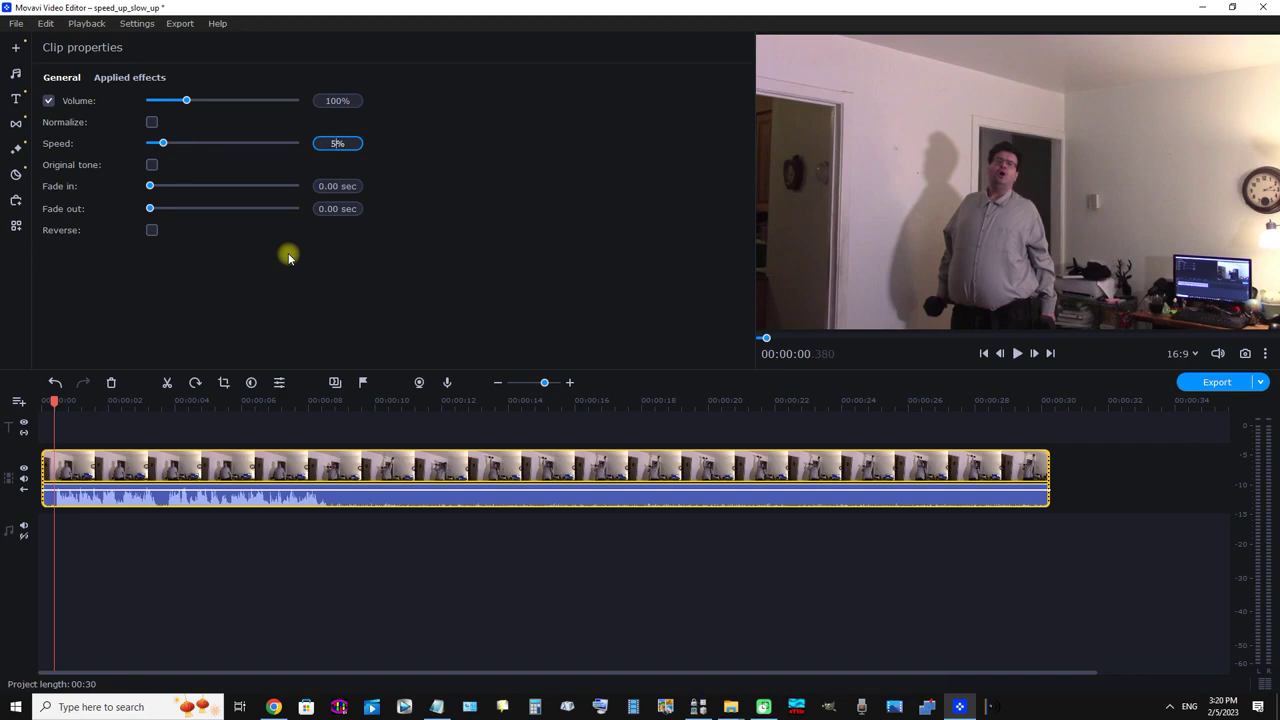
text(00)
key(Return)
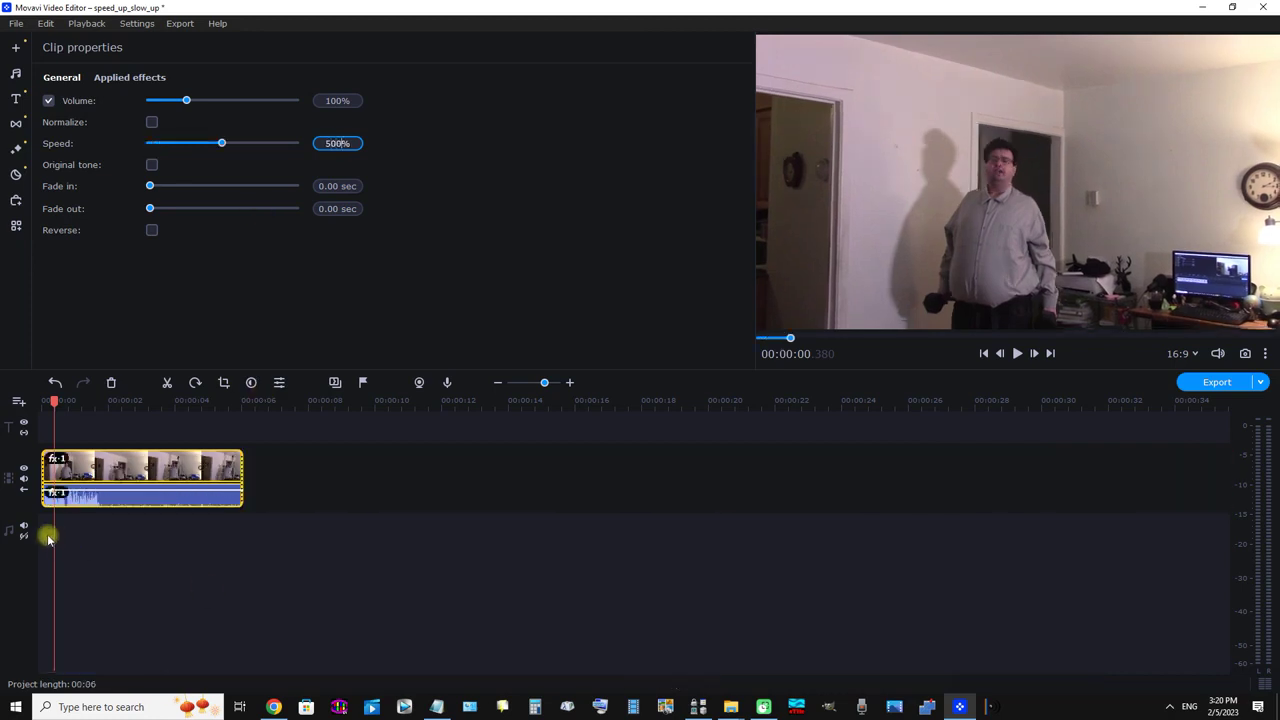
Step: Play the 500% clip from the start to check the 6-second result
click(49, 474)
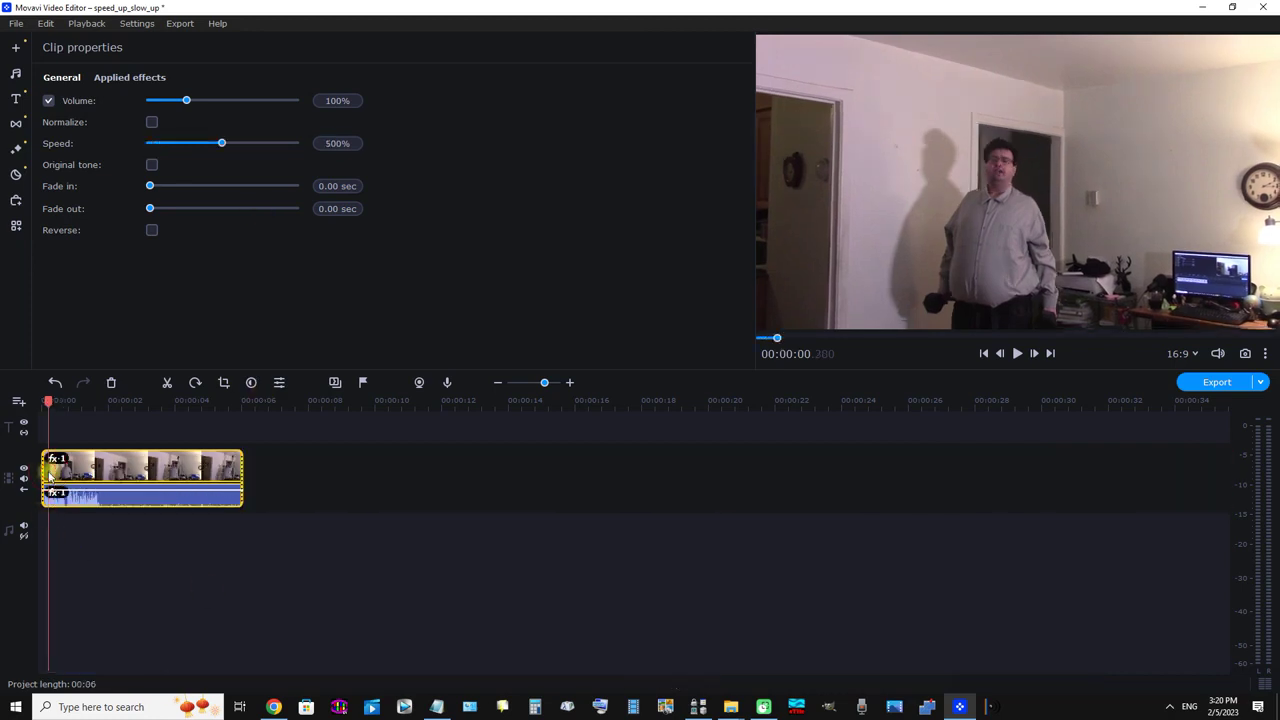
click(1017, 354)
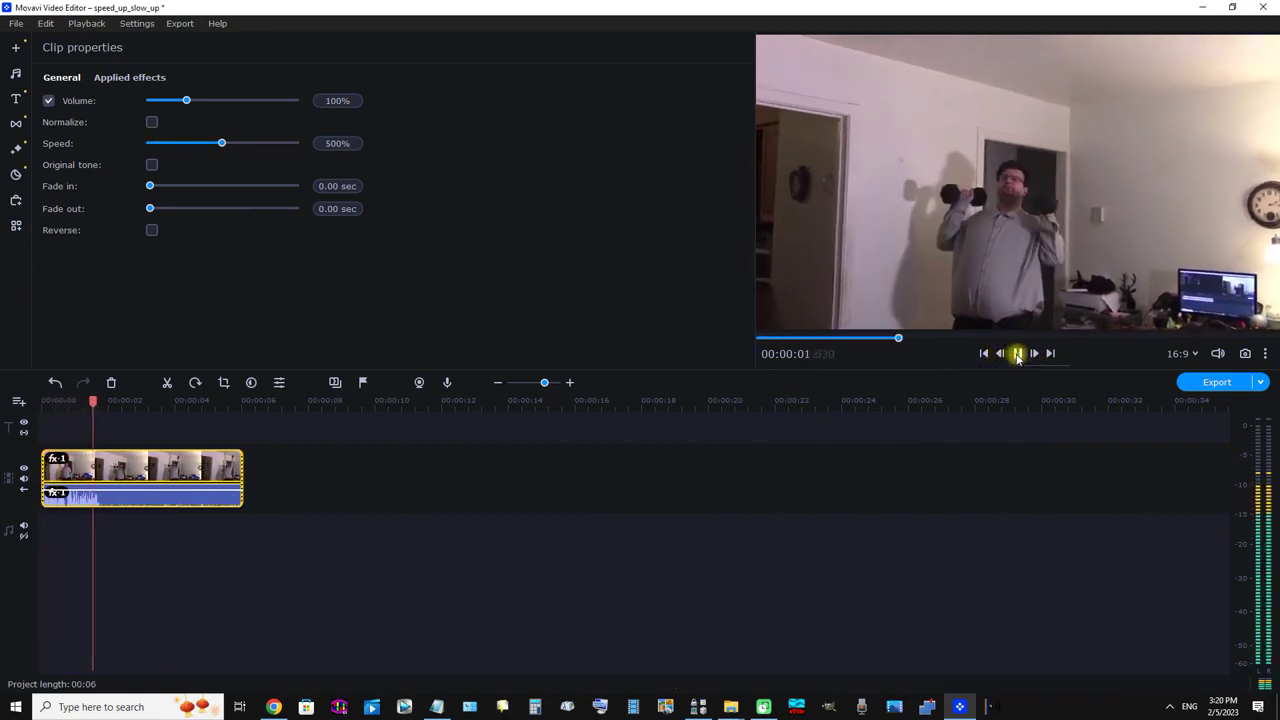
click(1017, 354)
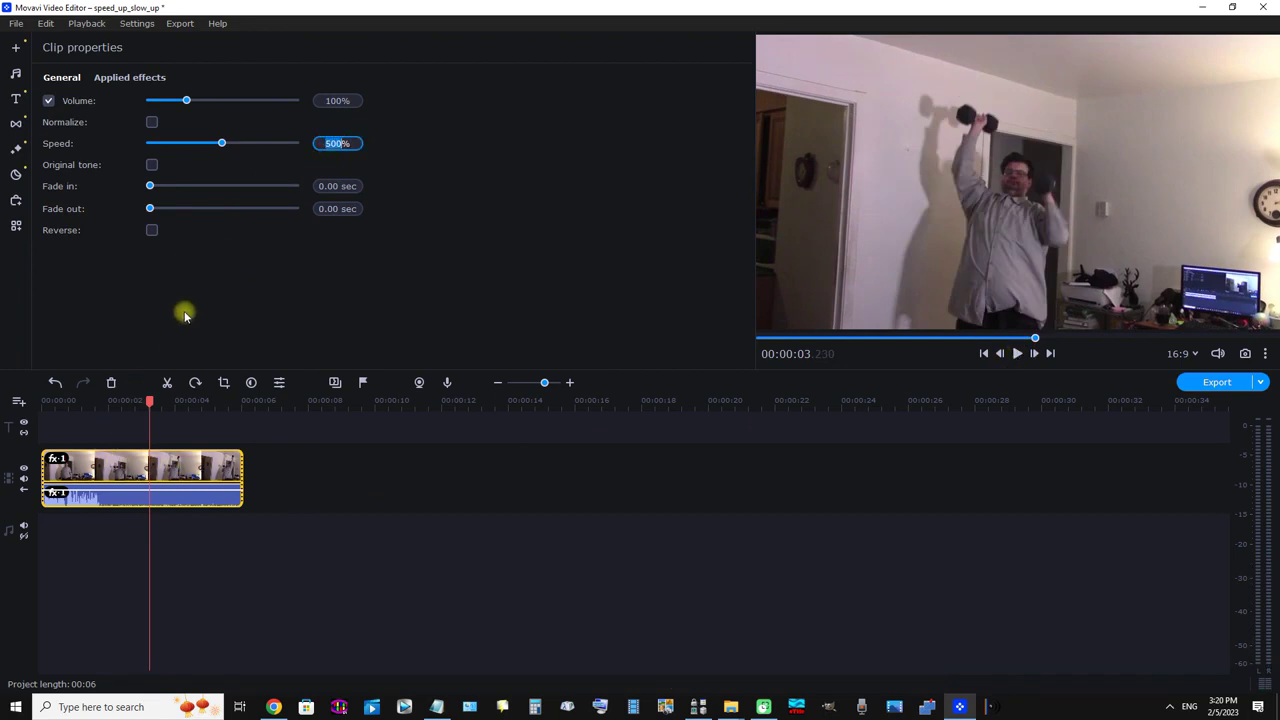
Step: Set the clip speed to 50% and preview the slow motion from the start to 12 seconds
text(0)
key(Return)
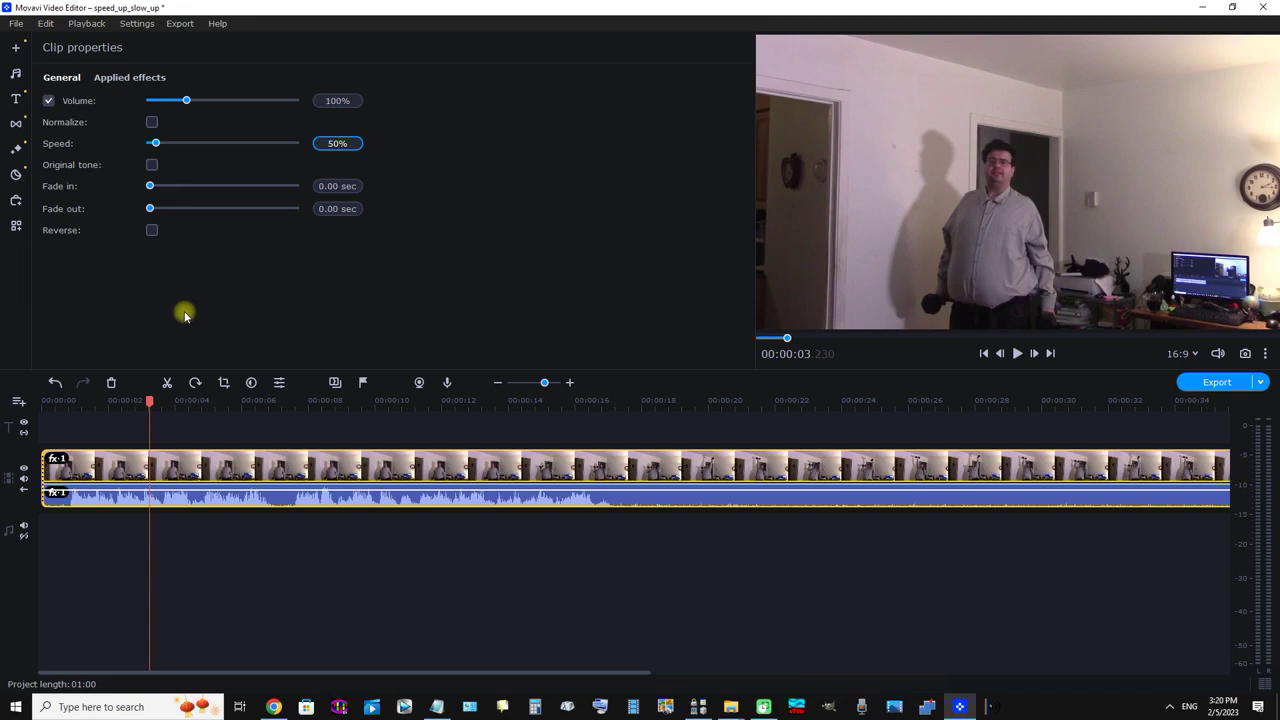
click(66, 477)
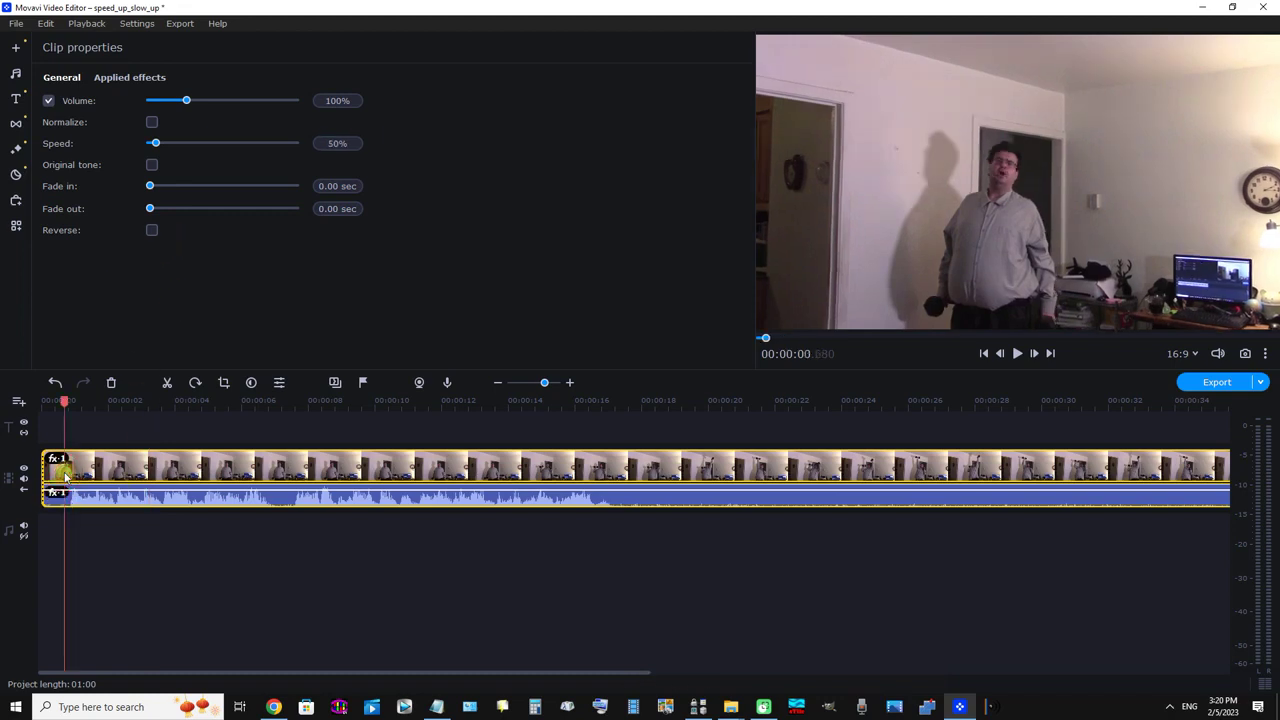
click(1018, 353)
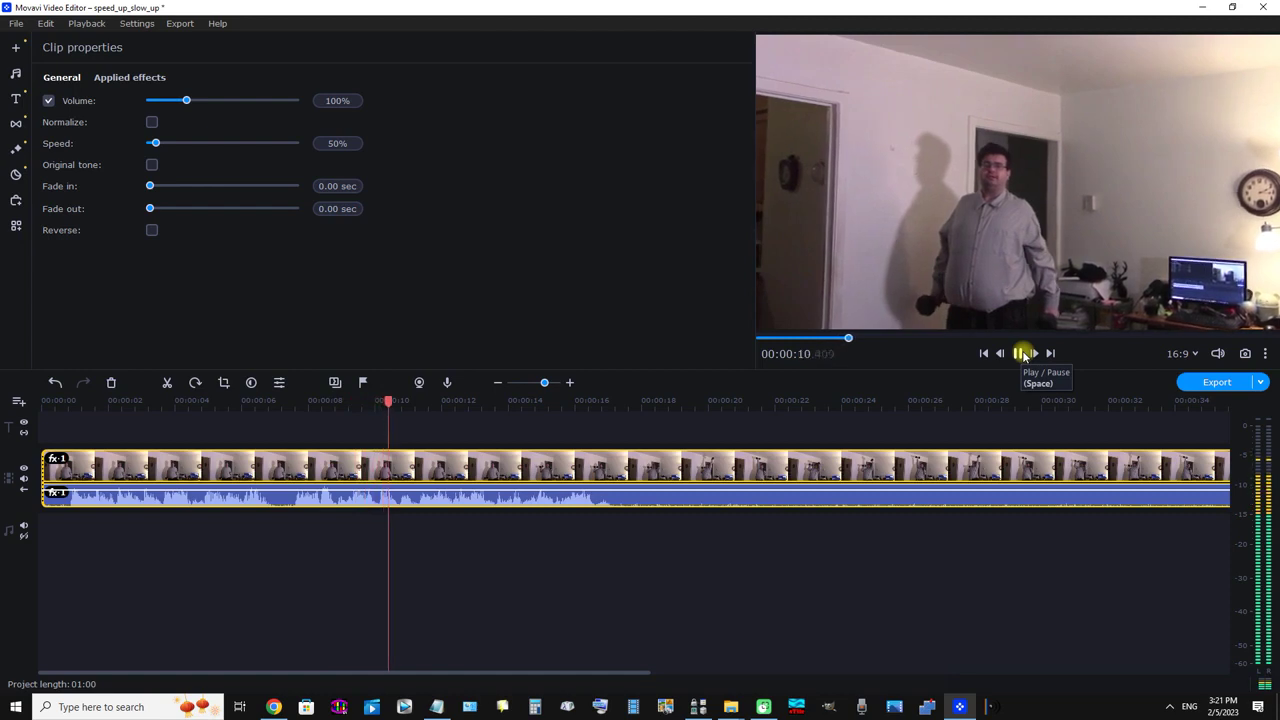
click(1019, 353)
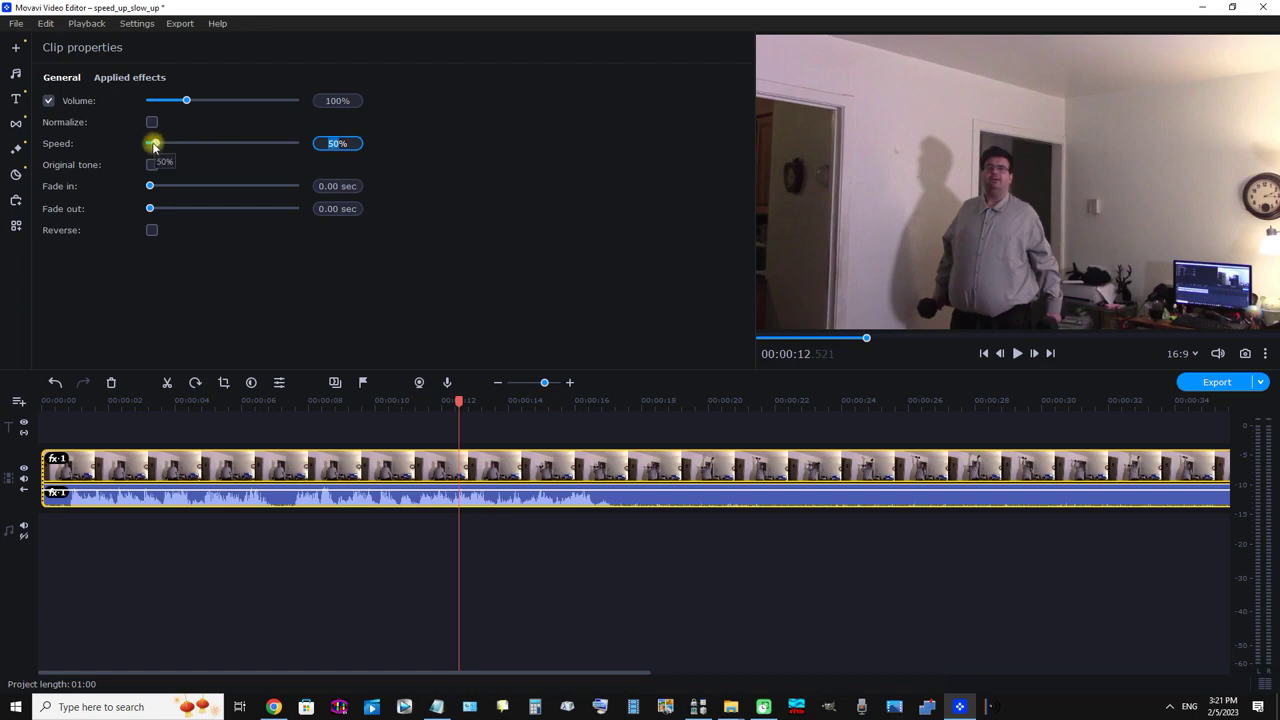
Step: Try the Speed slider at 441% with a short preview, then drag it down to 64%
drag(157, 145, 207, 145)
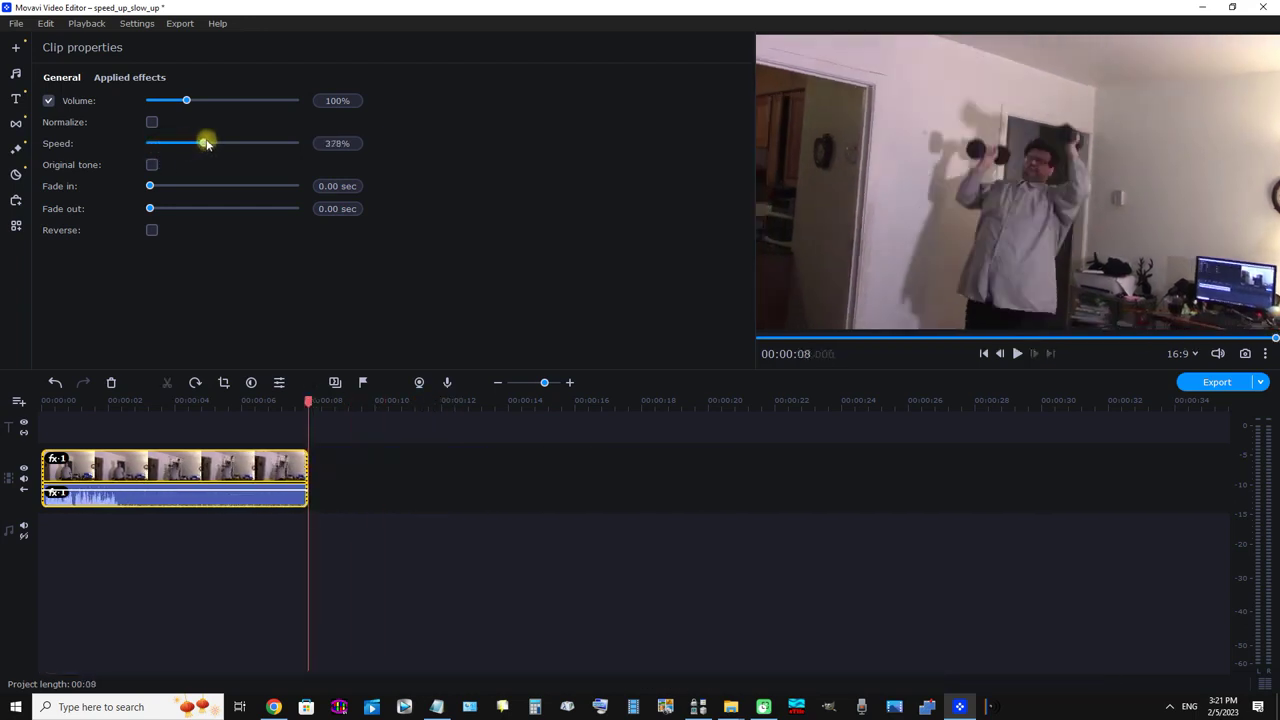
click(52, 468)
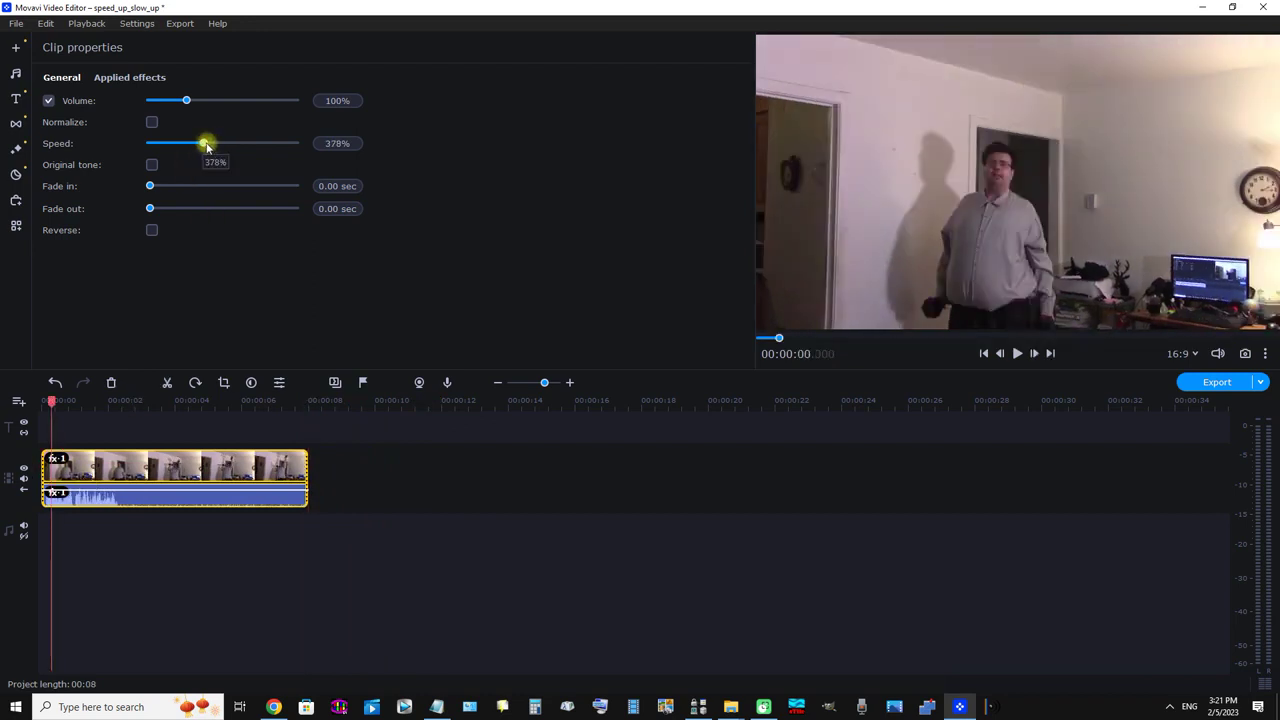
drag(207, 146, 217, 146)
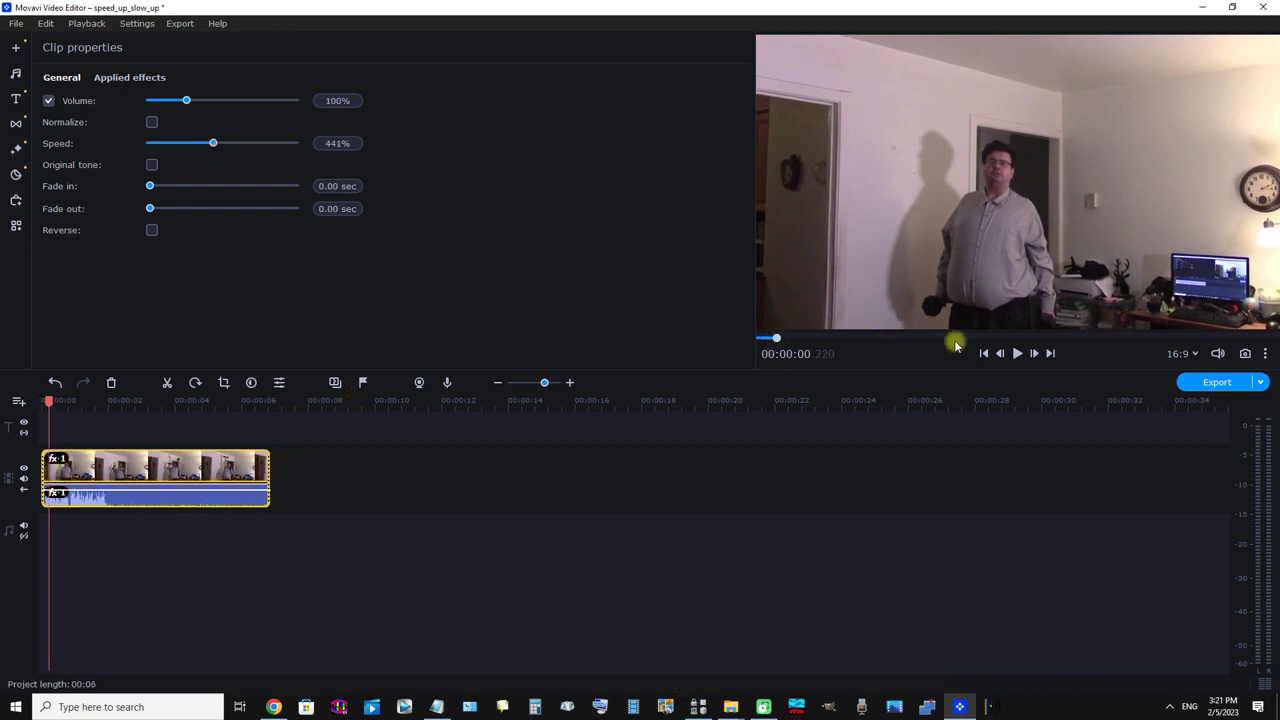
click(1033, 354)
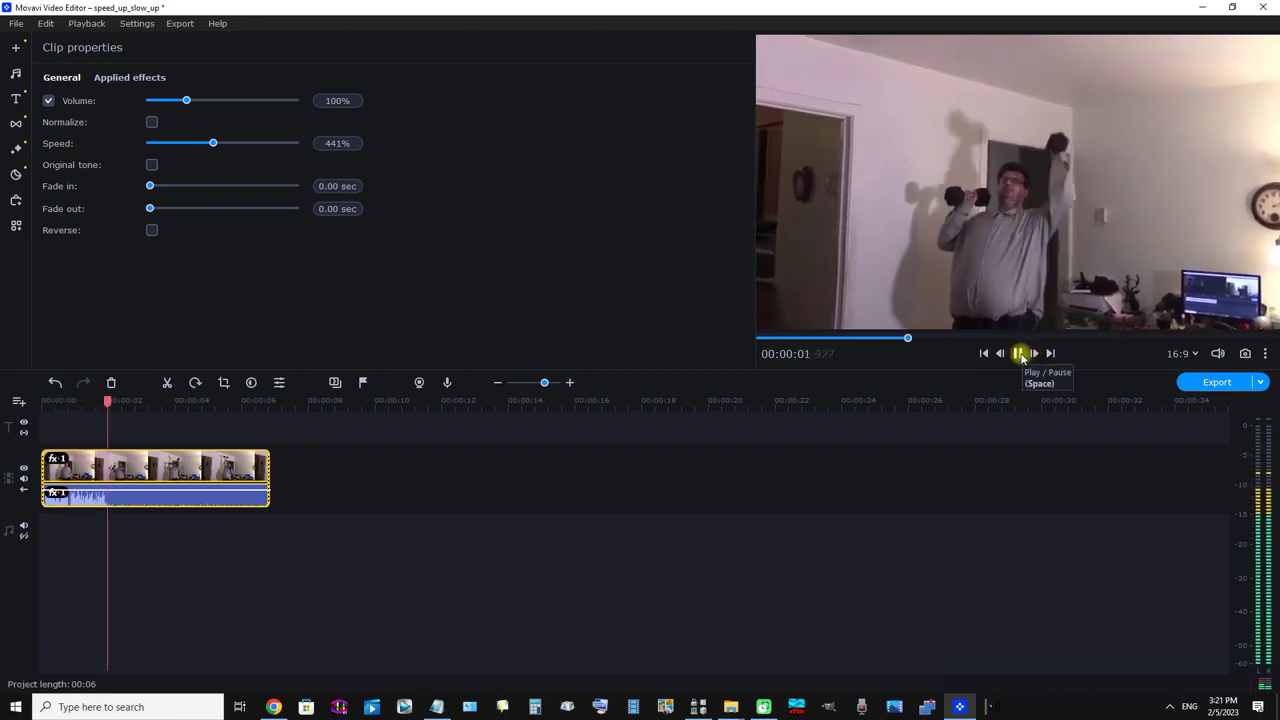
click(1022, 357)
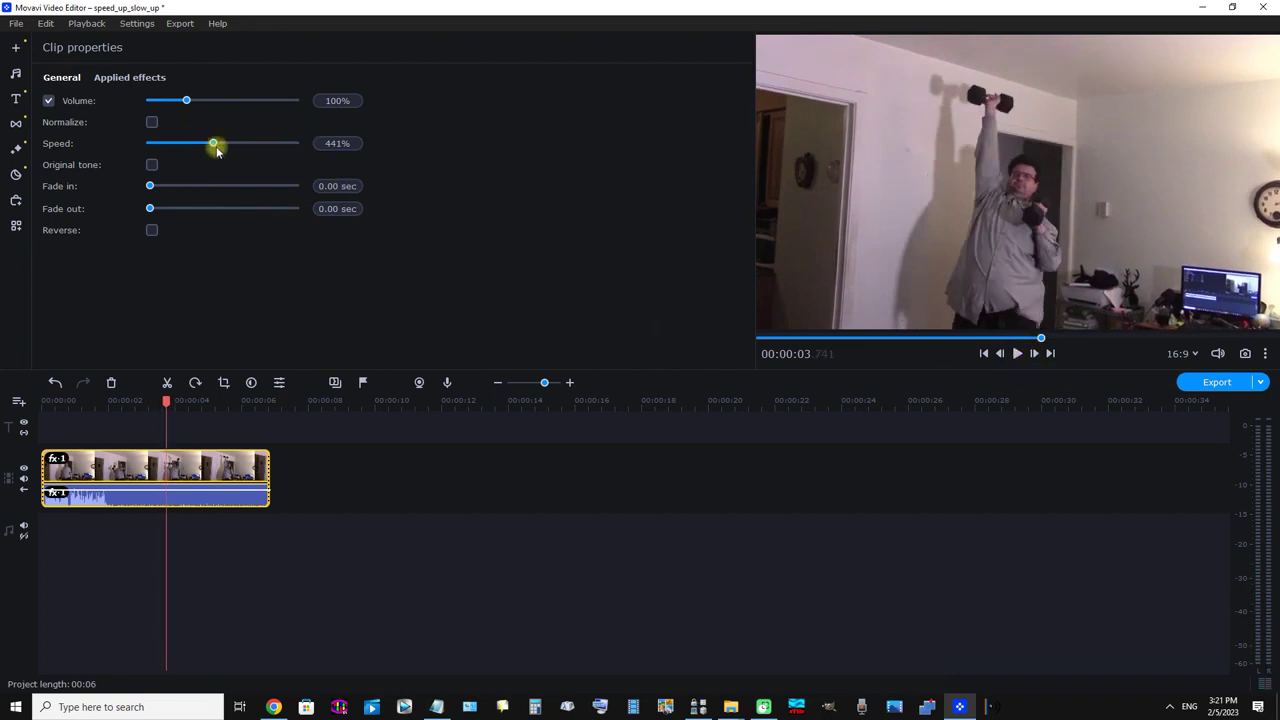
drag(214, 146, 159, 148)
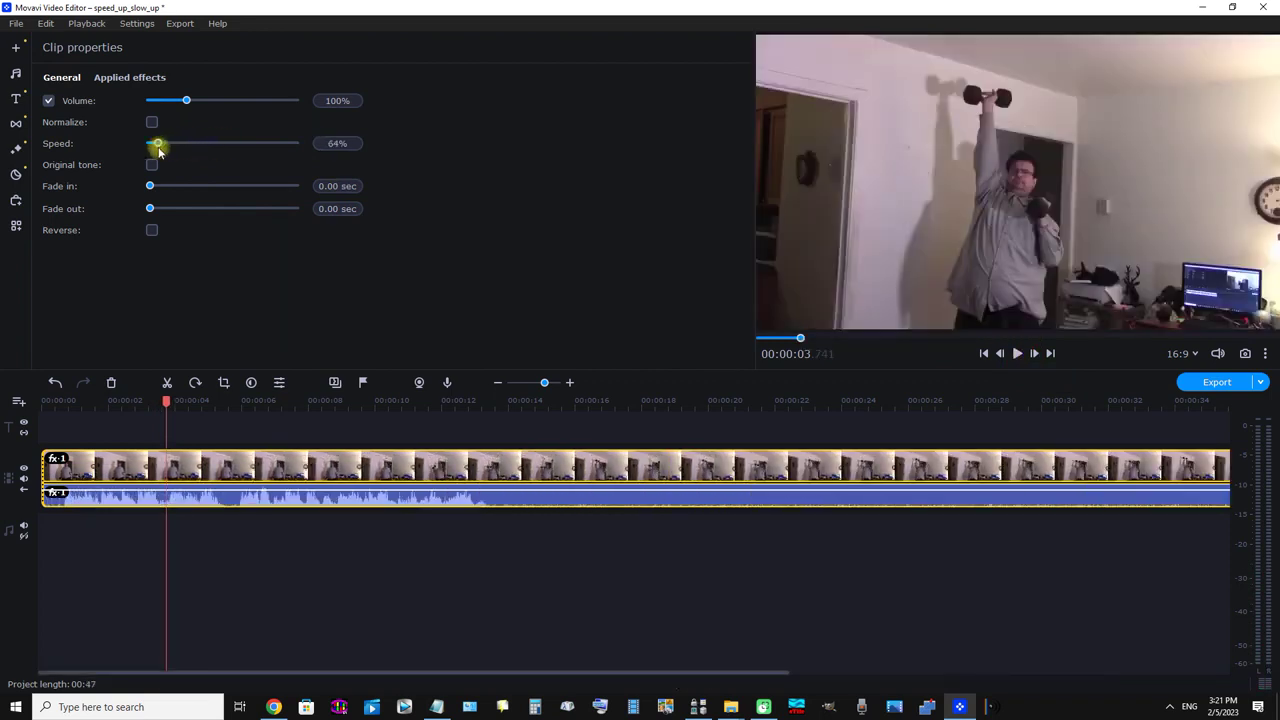
click(62, 472)
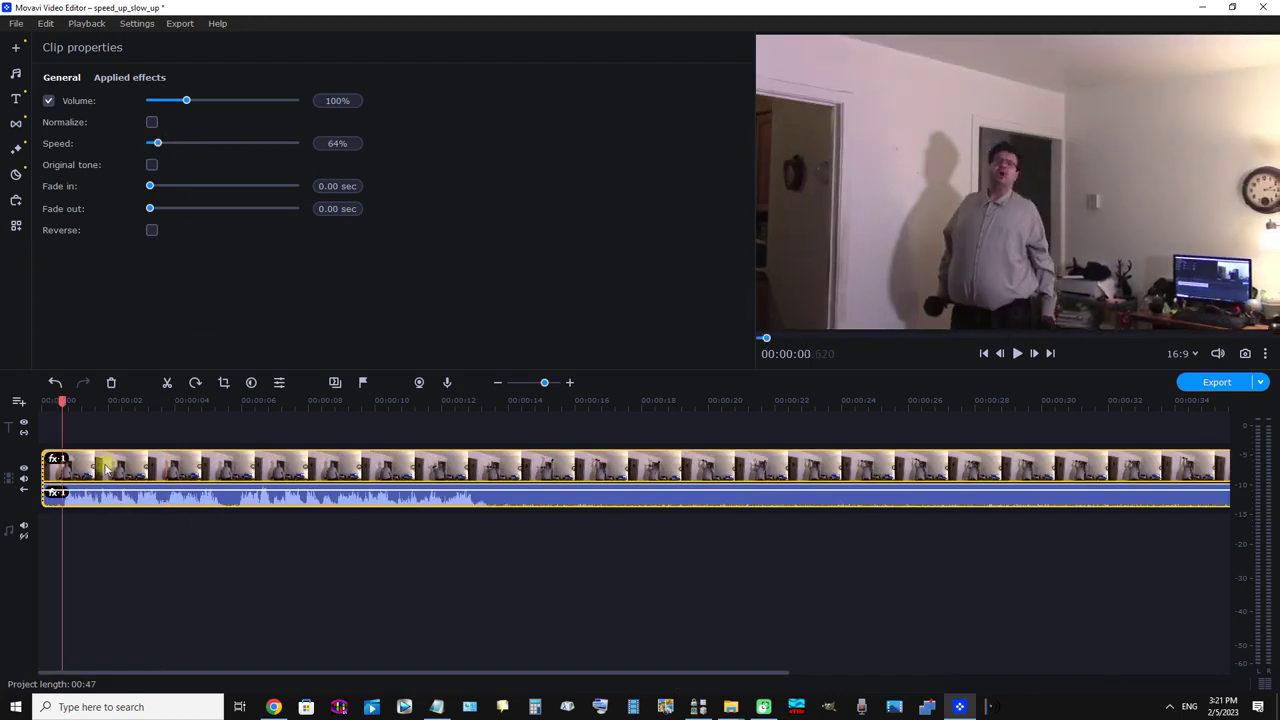
click(1020, 354)
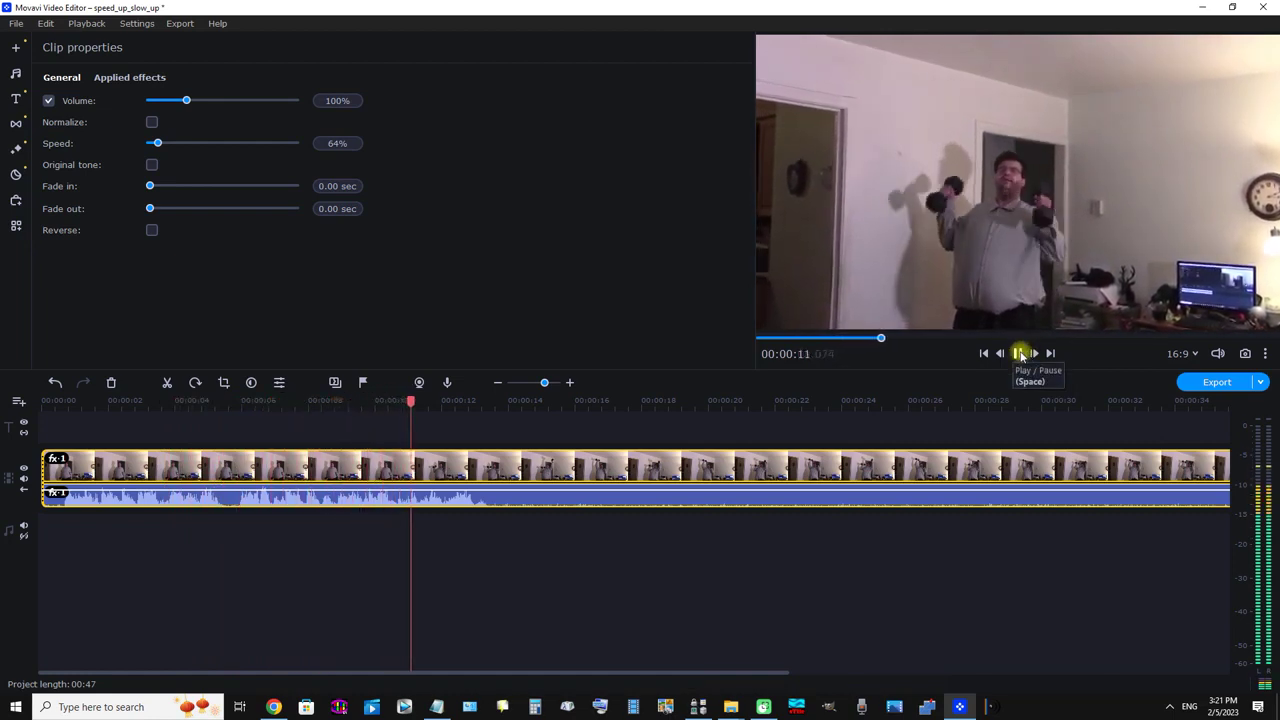
click(1018, 353)
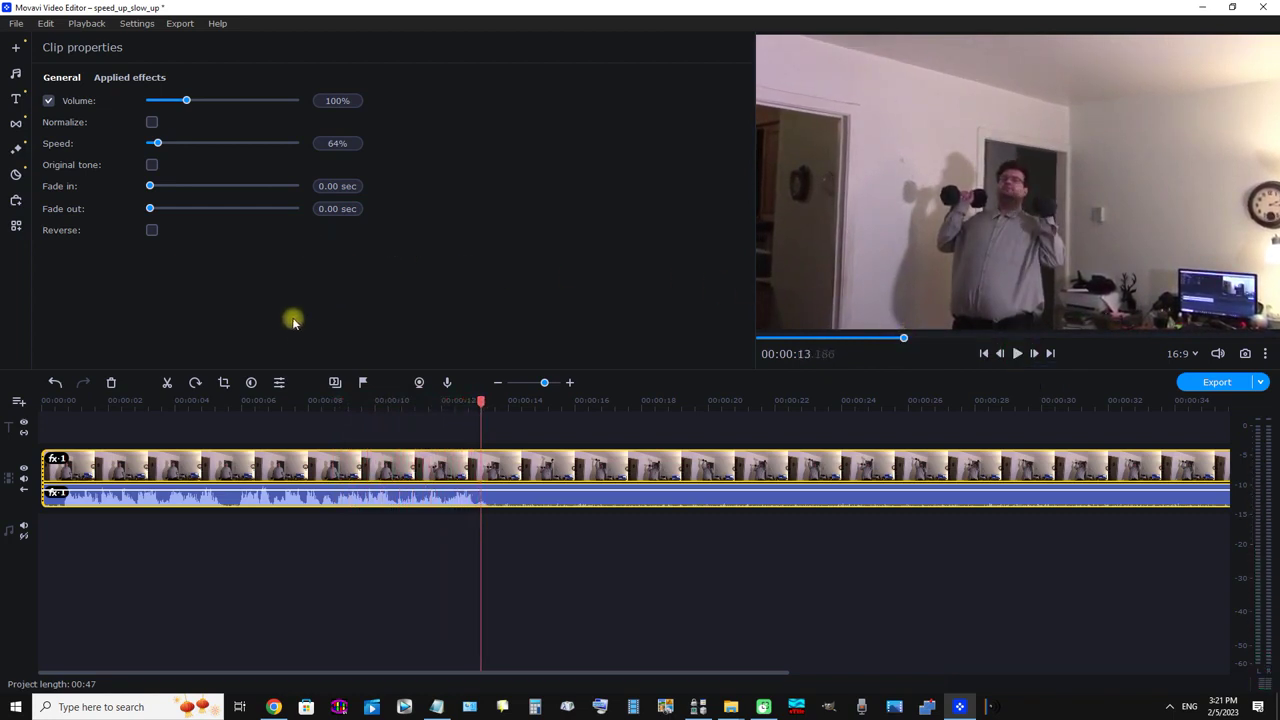
click(66, 476)
click(50, 476)
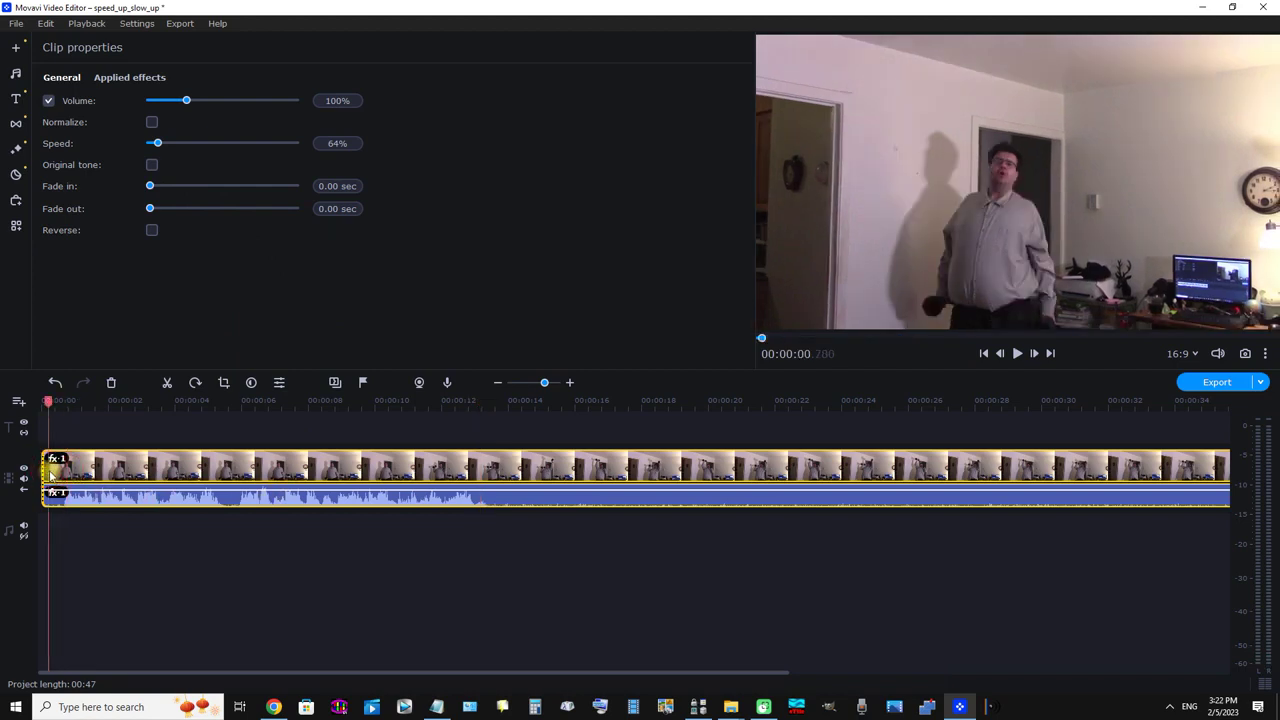
click(63, 477)
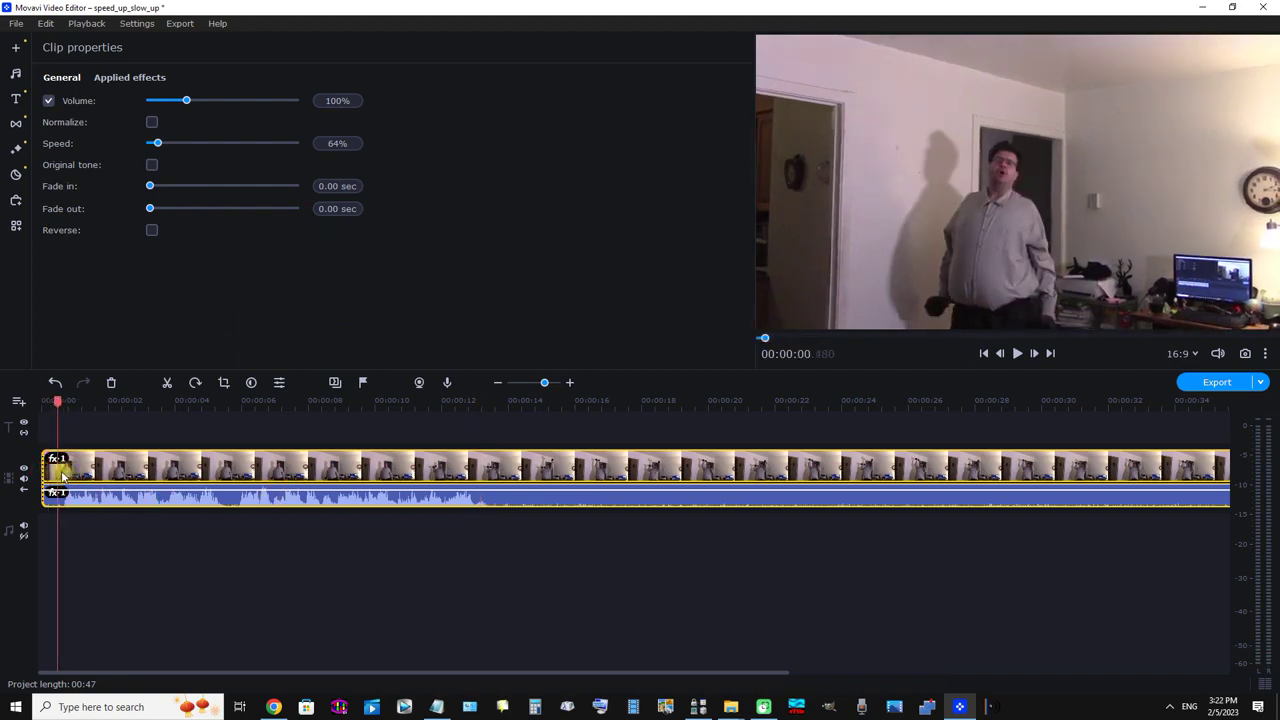
Step: Enable Original tone for the 64% clip and check it with a preview to about 17 seconds
click(151, 165)
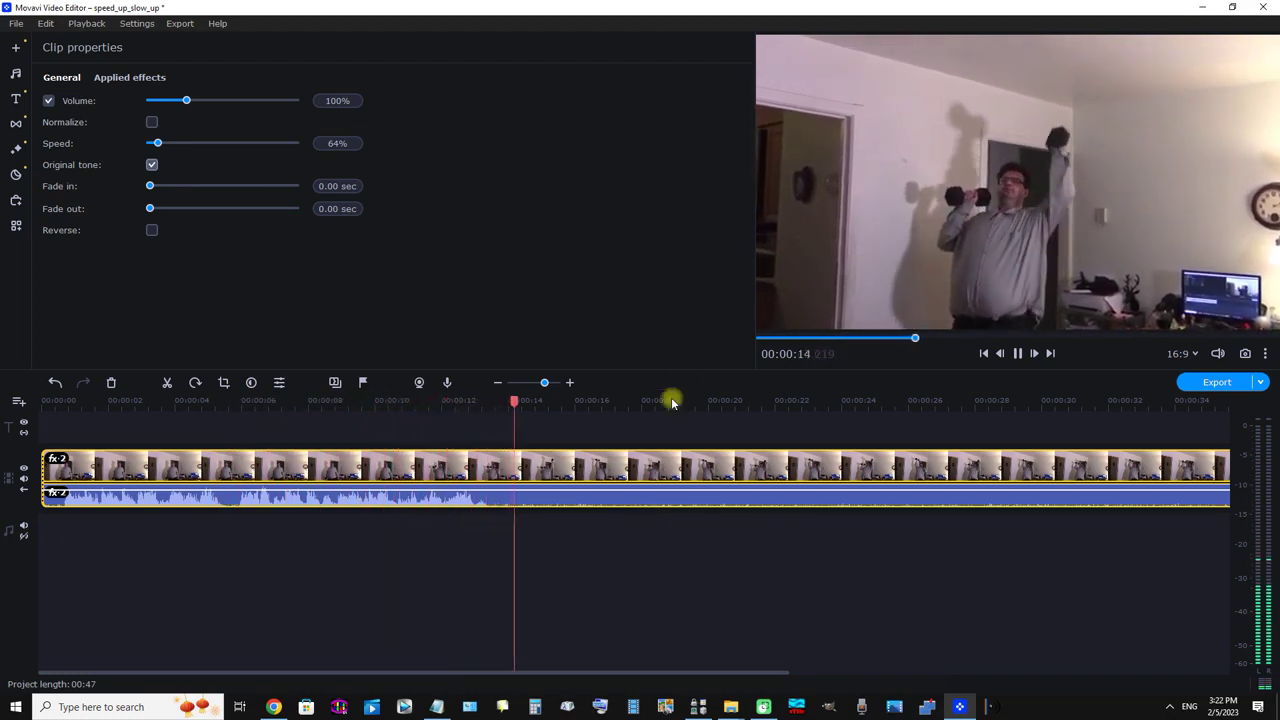
click(1018, 355)
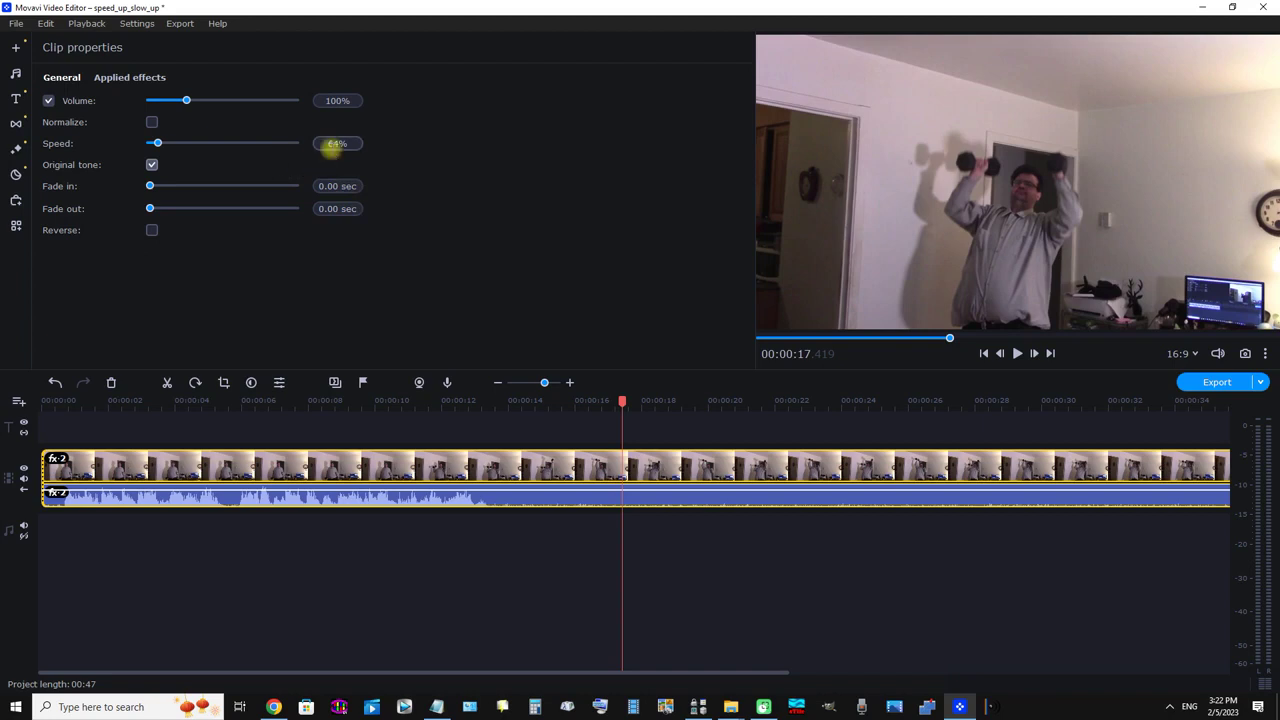
Step: Drag the Speed slider to 605% and replay the 5-second clip from its start
drag(157, 145, 237, 145)
click(58, 480)
click(50, 478)
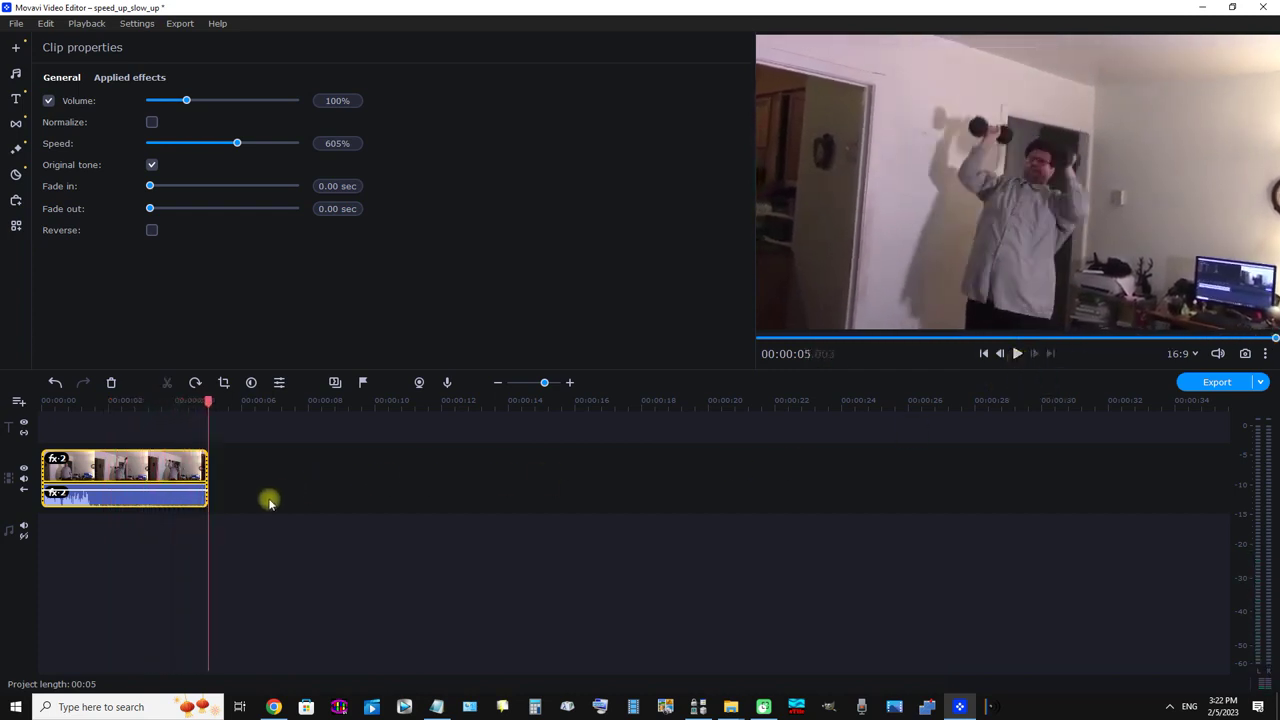
click(50, 478)
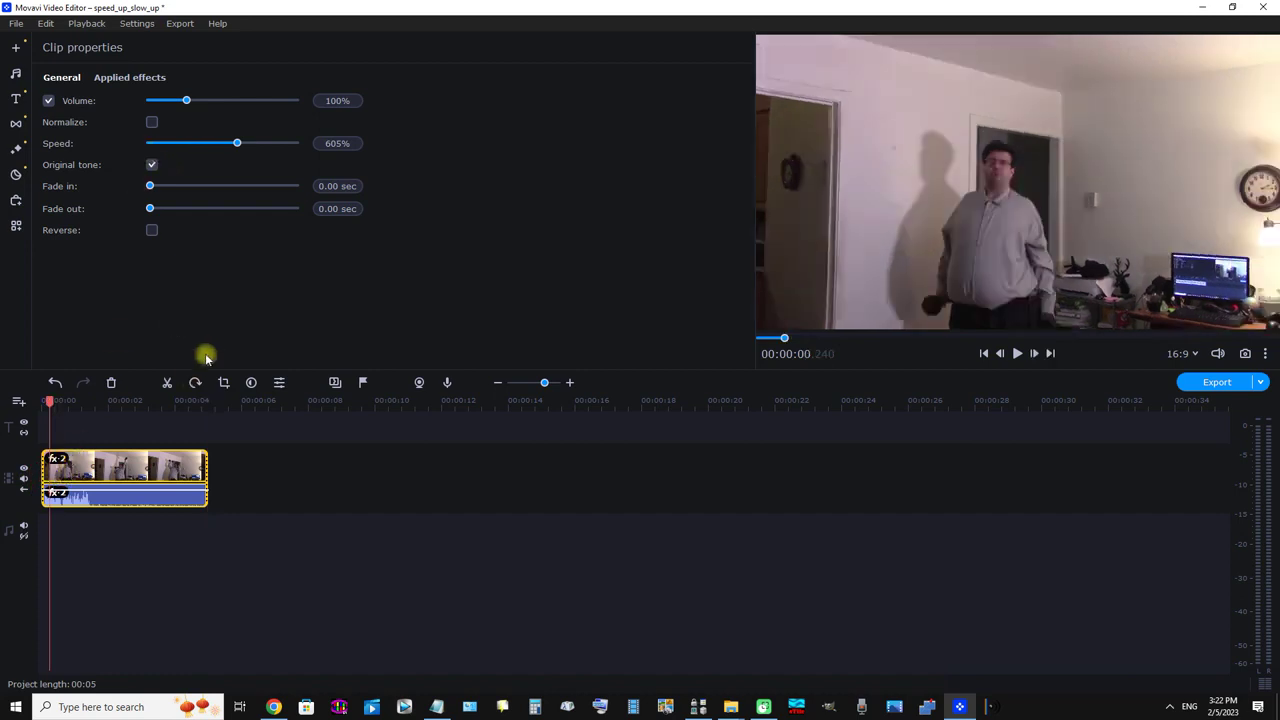
Step: Delete the Speed and Original tone entries under Applied effects, returning to General
click(134, 79)
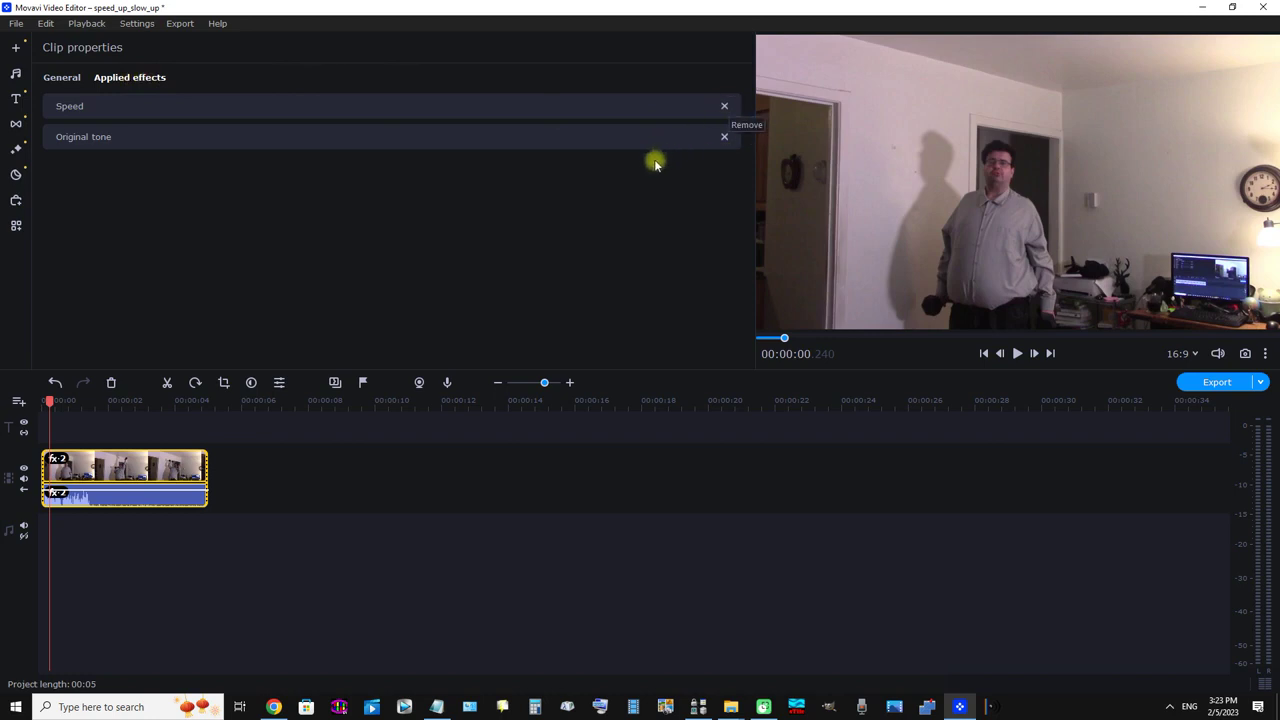
click(724, 107)
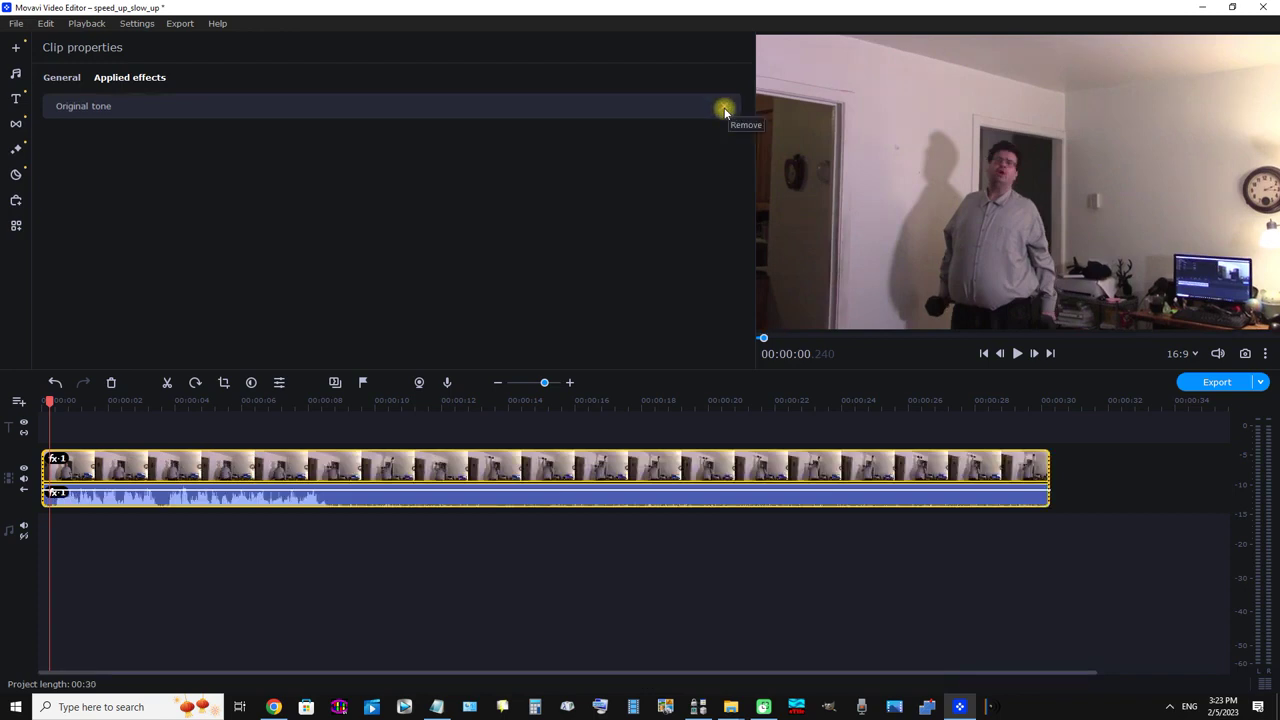
click(724, 110)
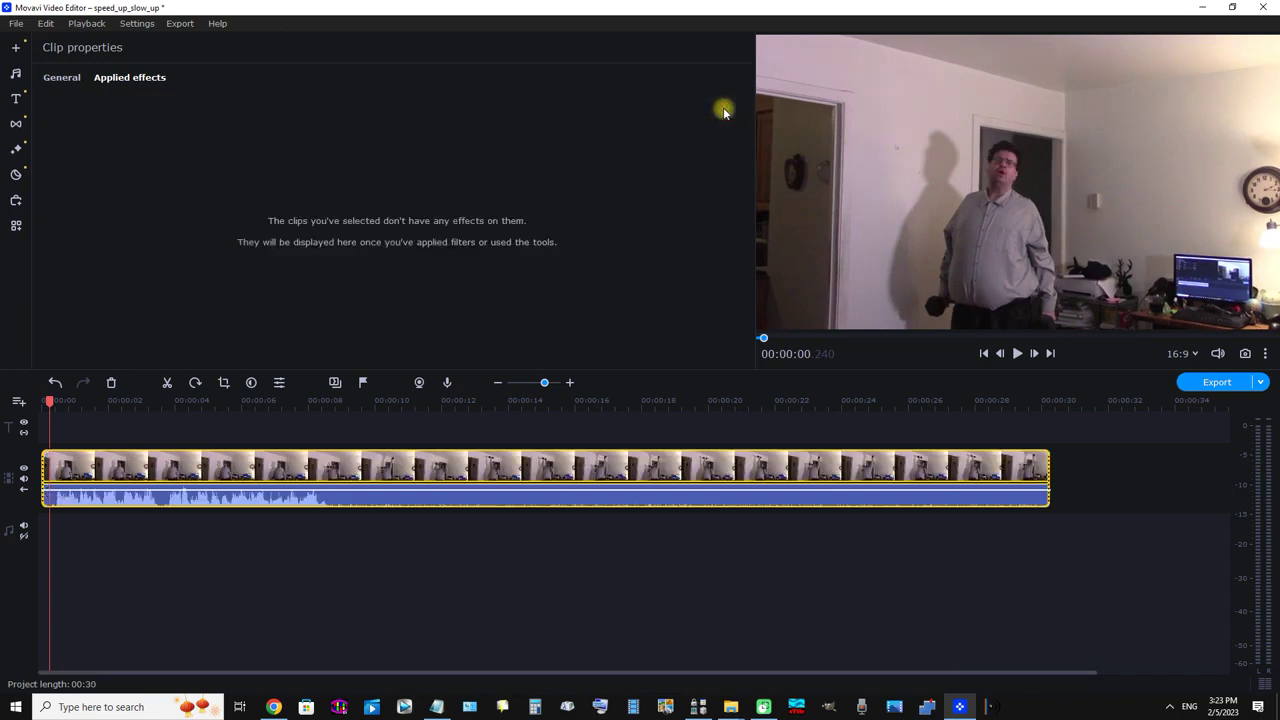
click(66, 79)
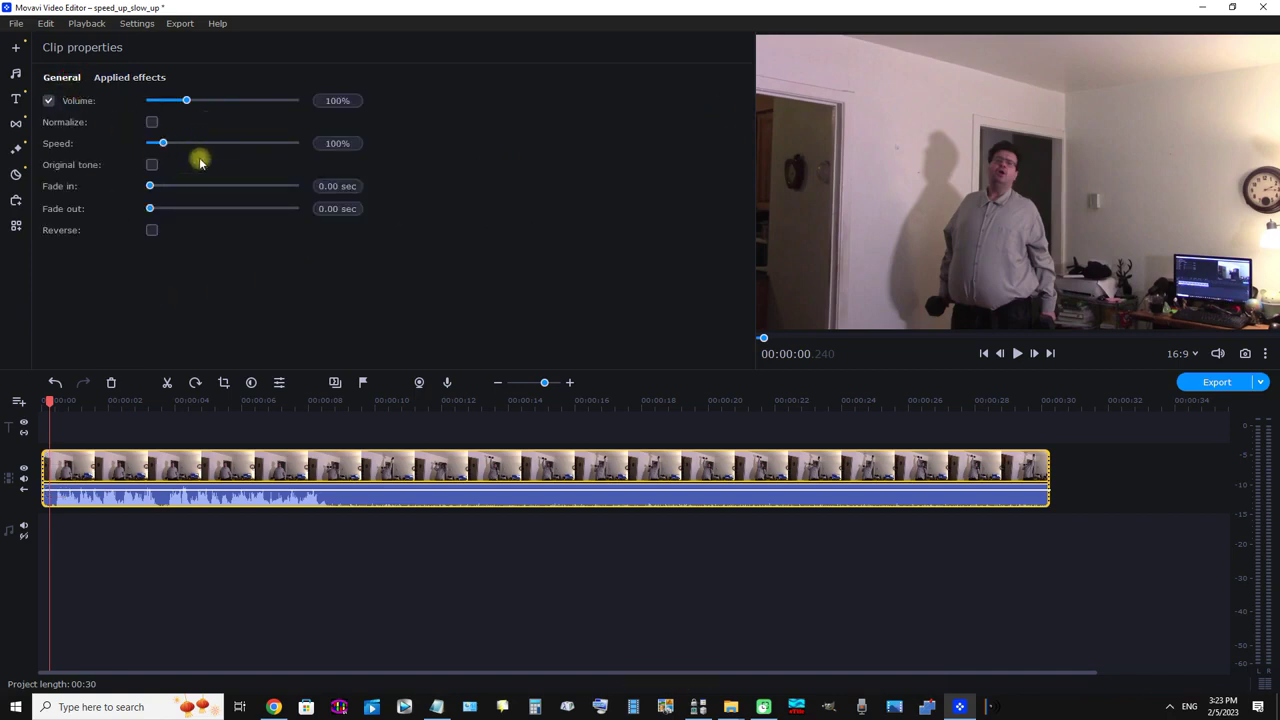
click(52, 468)
click(1016, 353)
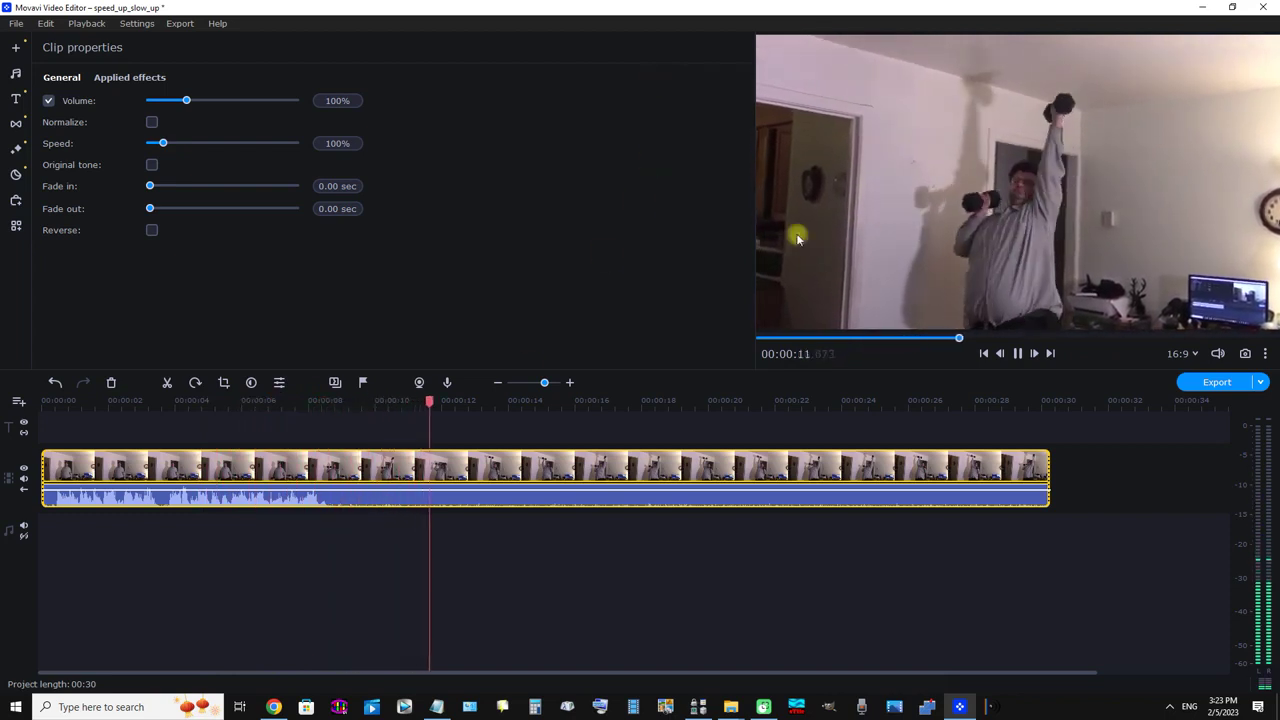
click(1017, 353)
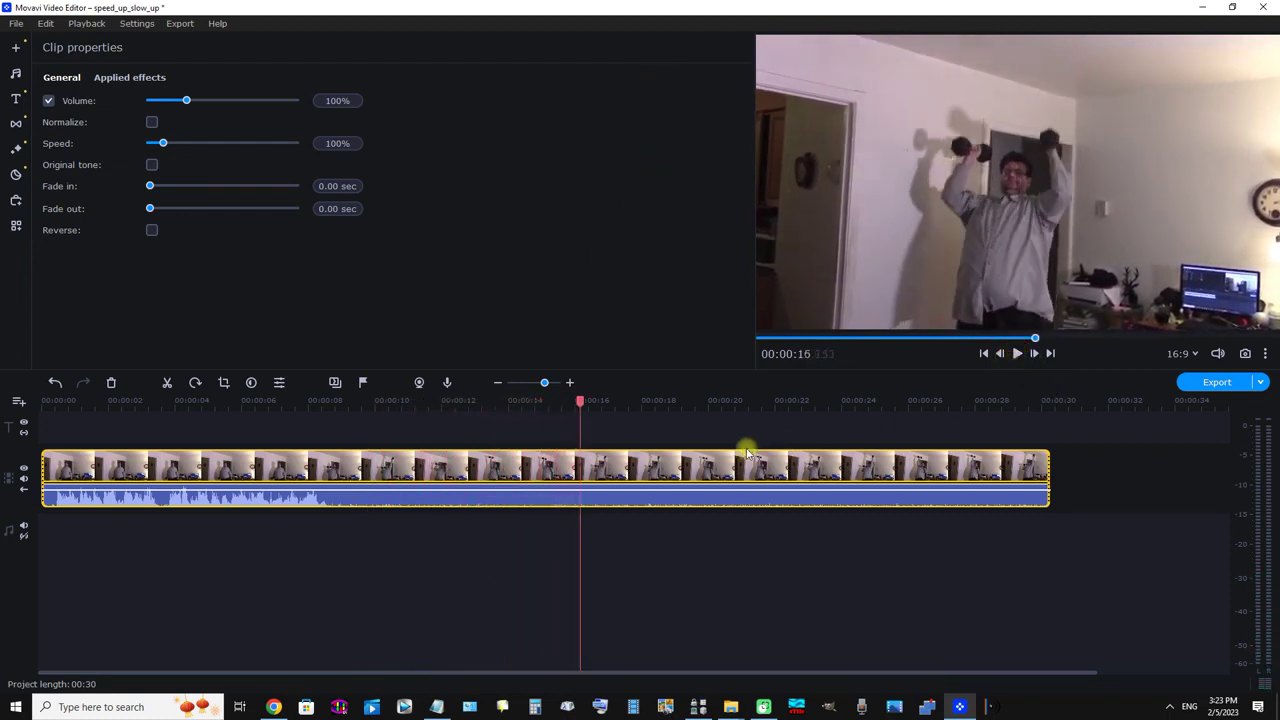